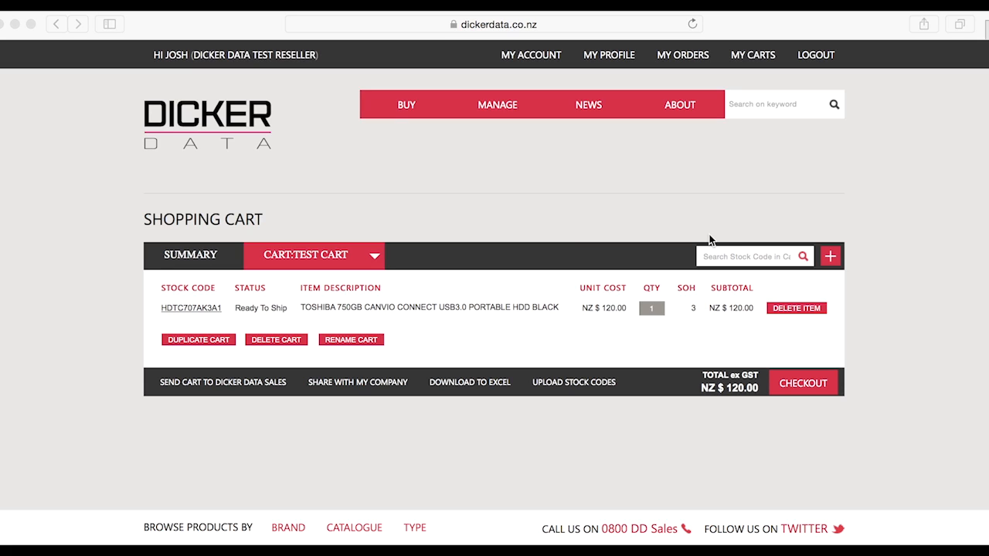
# Start the checkout of the test cart and bring up its shipping address form.
pyautogui.click(801, 387)
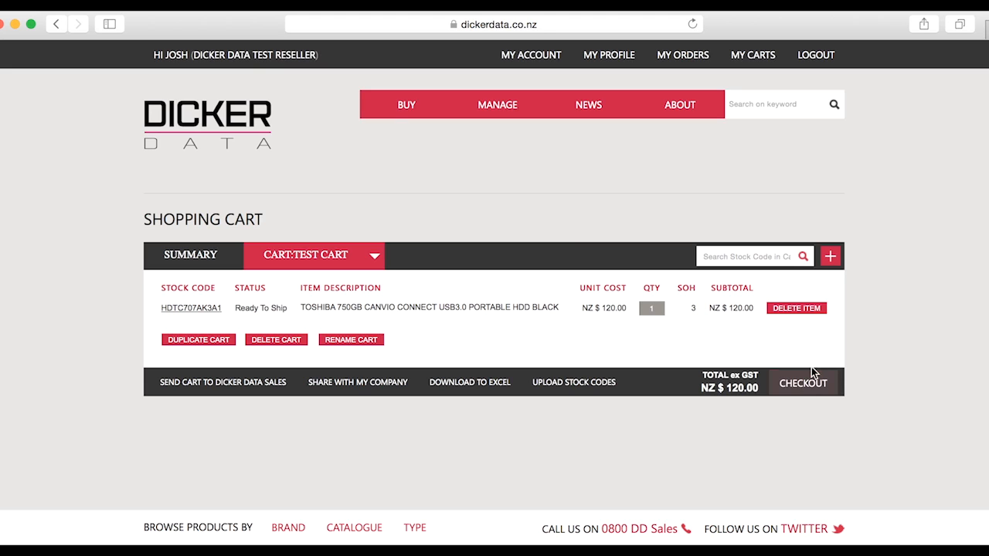
pyautogui.click(811, 374)
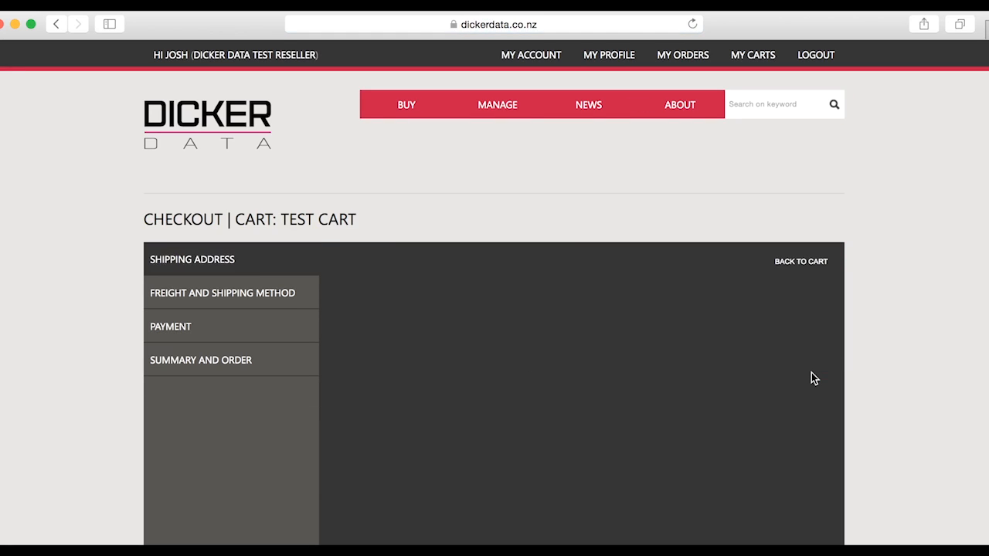
pyautogui.scroll(-3, 811, 373)
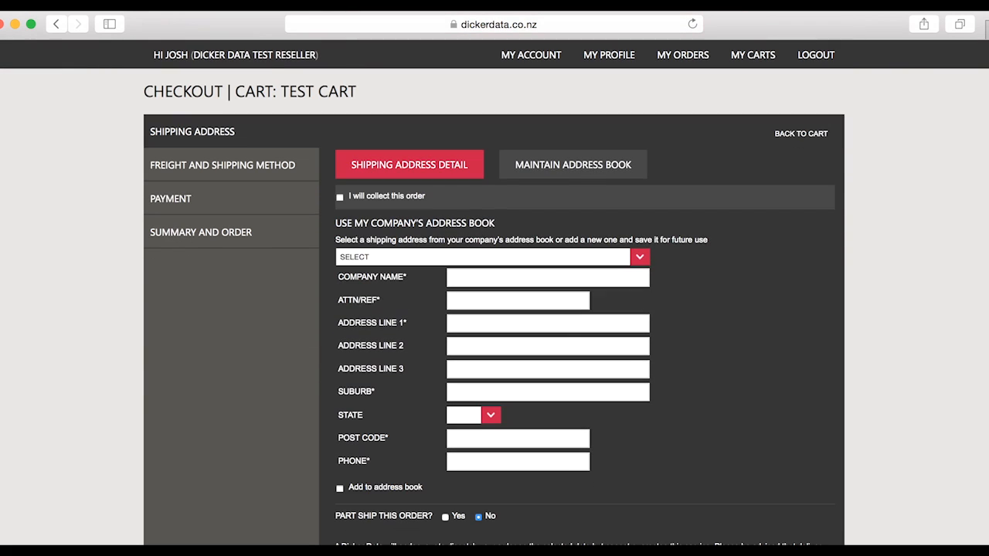
pyautogui.scroll(-1, 494, 314)
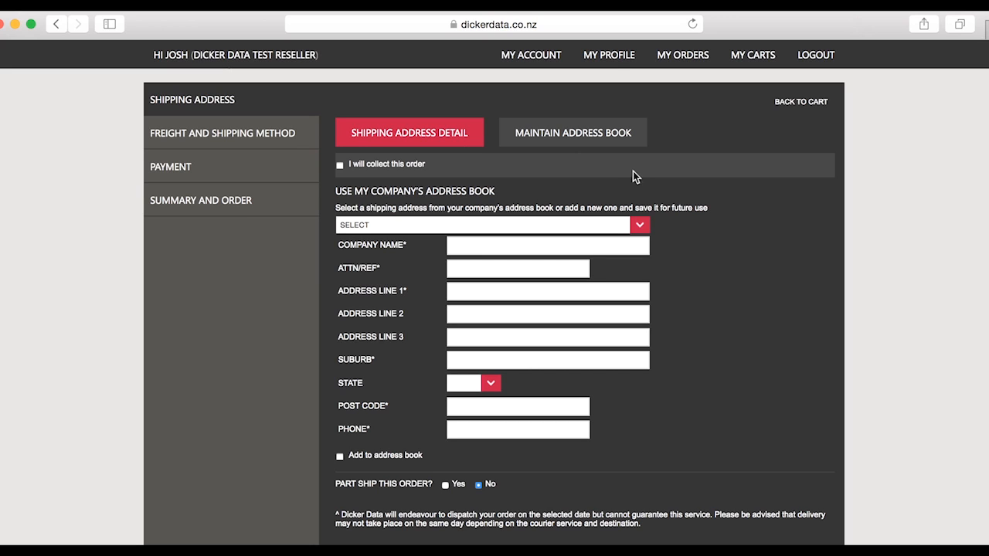
# Fill in the shipping address with the DD entry from the company's address book.
pyautogui.click(641, 225)
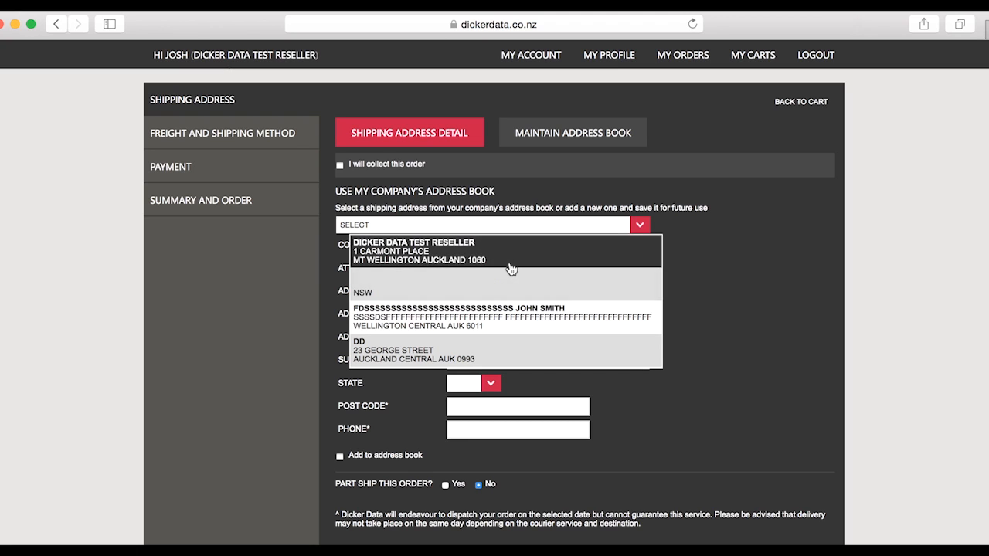
pyautogui.click(701, 249)
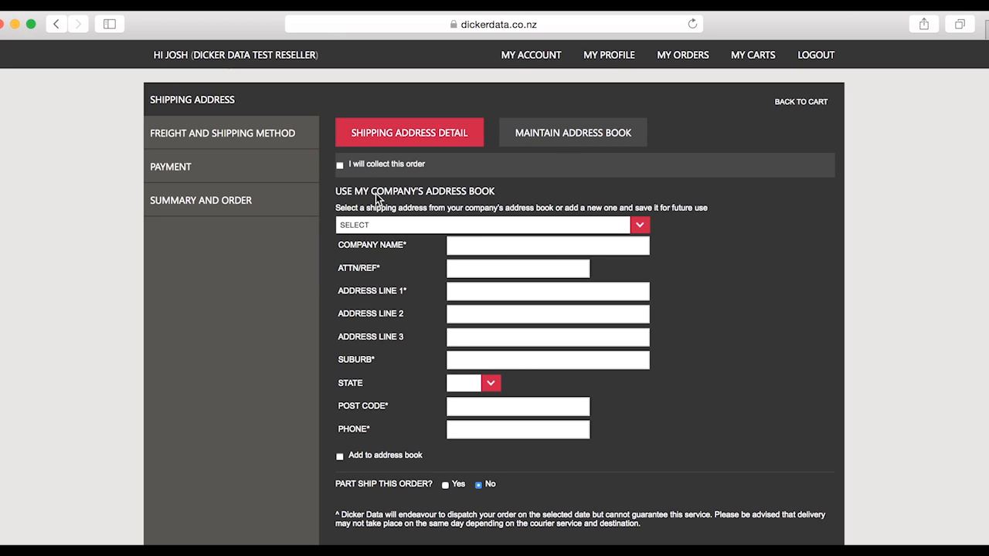
pyautogui.click(409, 224)
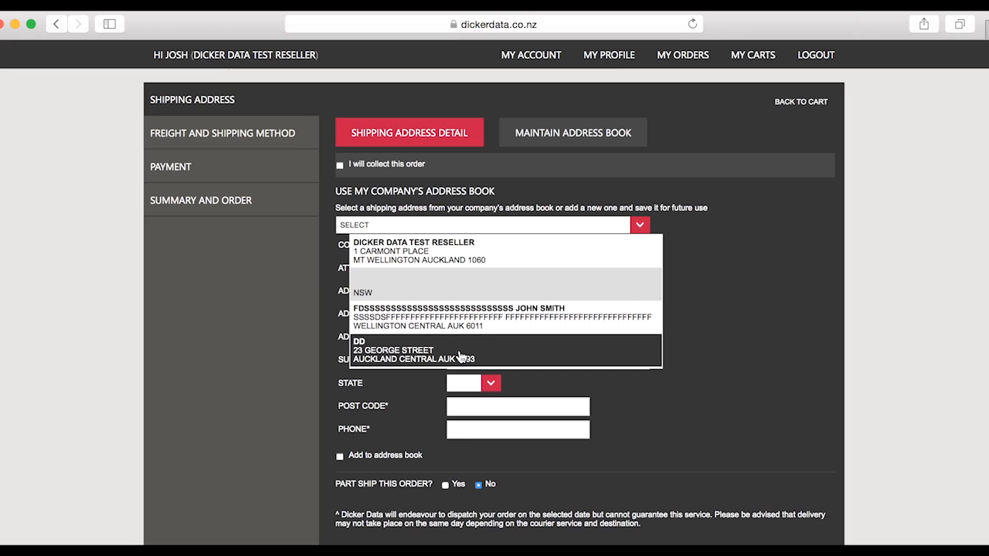
pyautogui.click(461, 356)
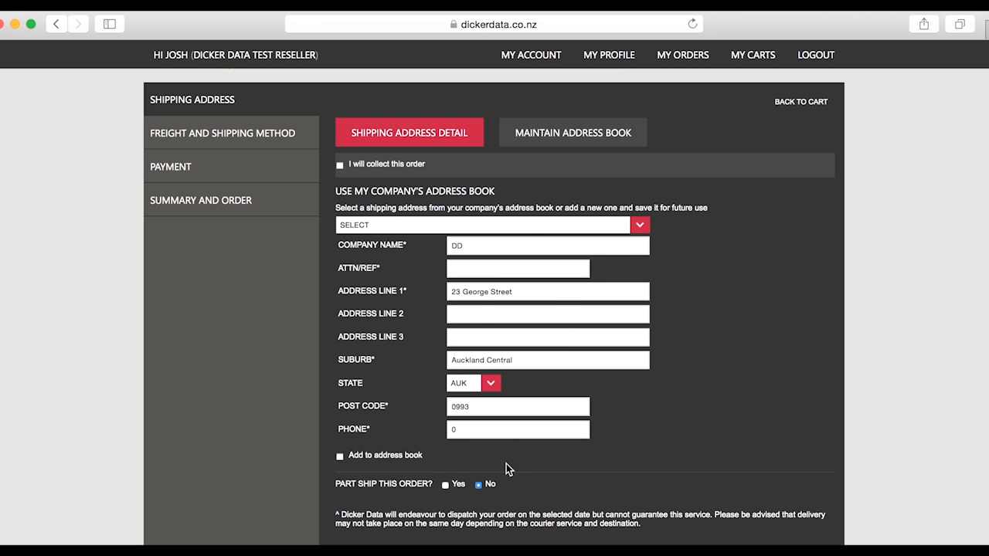
# Enter the contact's full name and reference 123 as the Attn/Ref, and check the available state options.
pyautogui.click(479, 266)
pyautogui.write('John ')
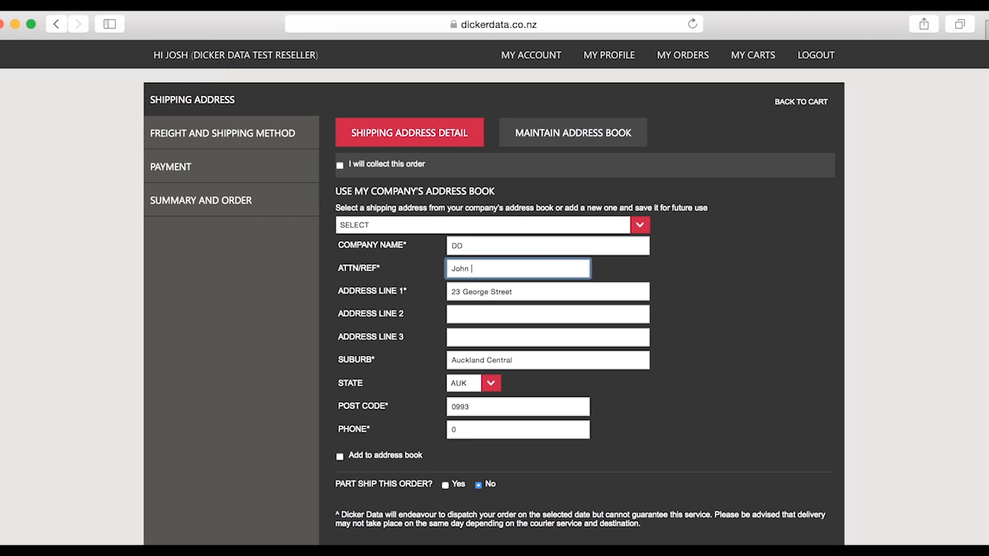
pyautogui.write('Smith / 123')
pyautogui.click(474, 321)
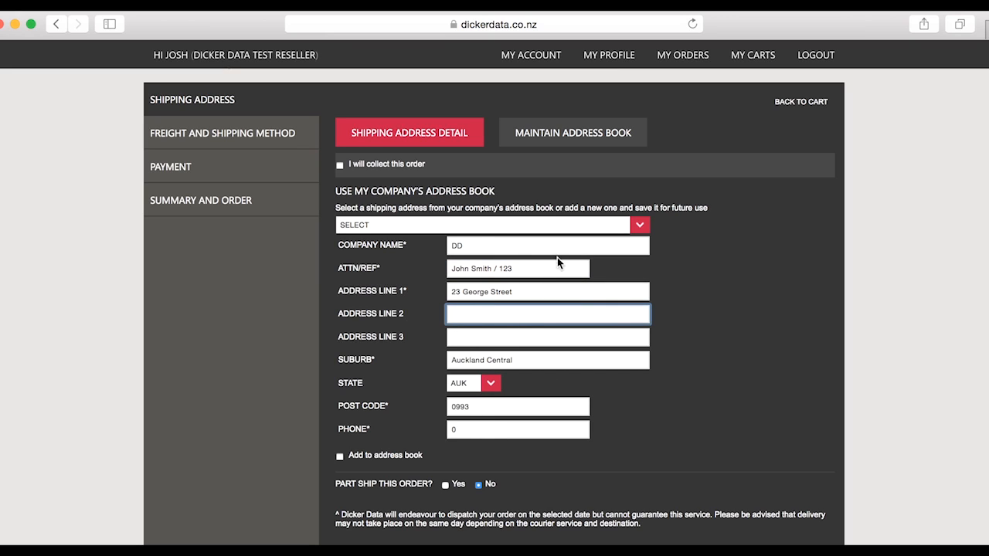
pyautogui.click(493, 384)
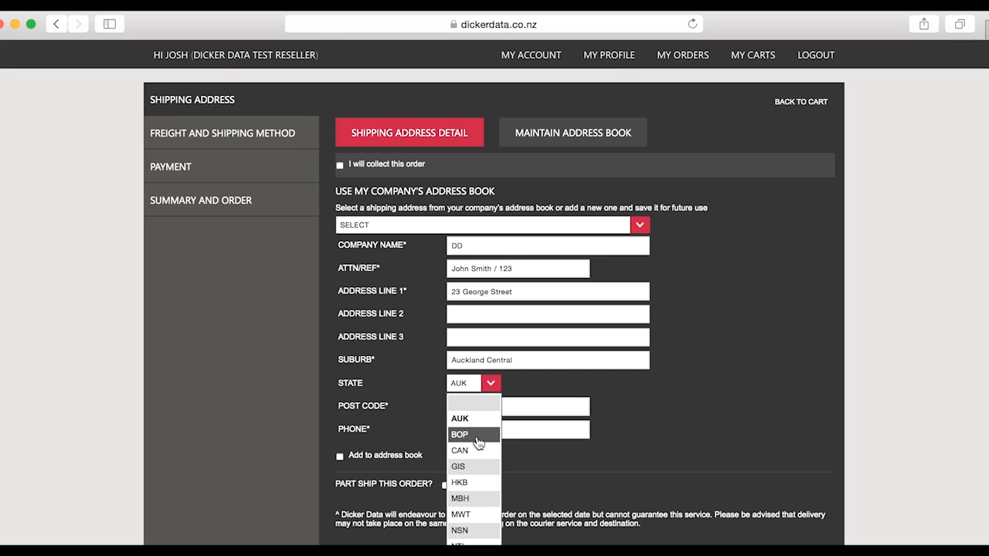
pyautogui.click(539, 384)
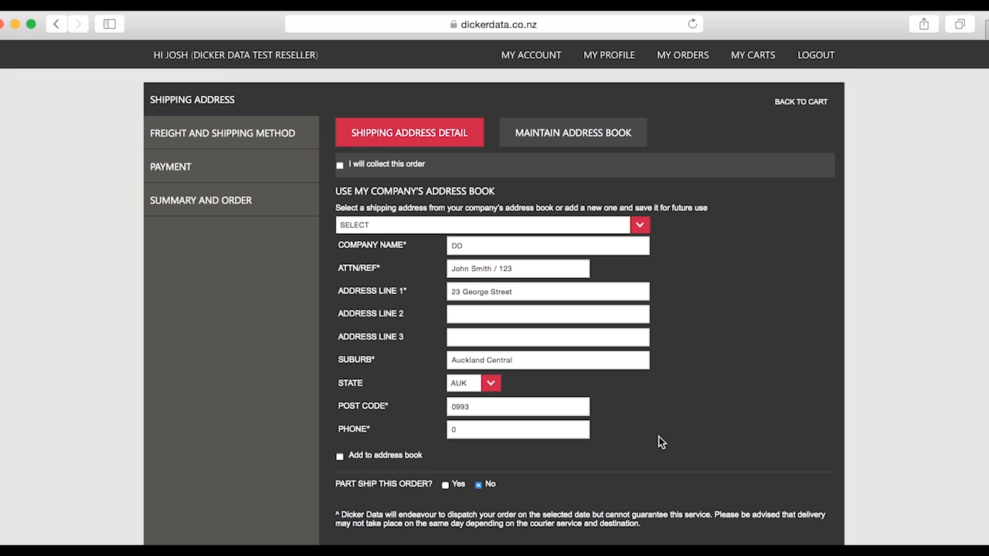
# Submit the shipping address details and accept Standard Road Freight as the shipping method.
pyautogui.scroll(-2, 657, 439)
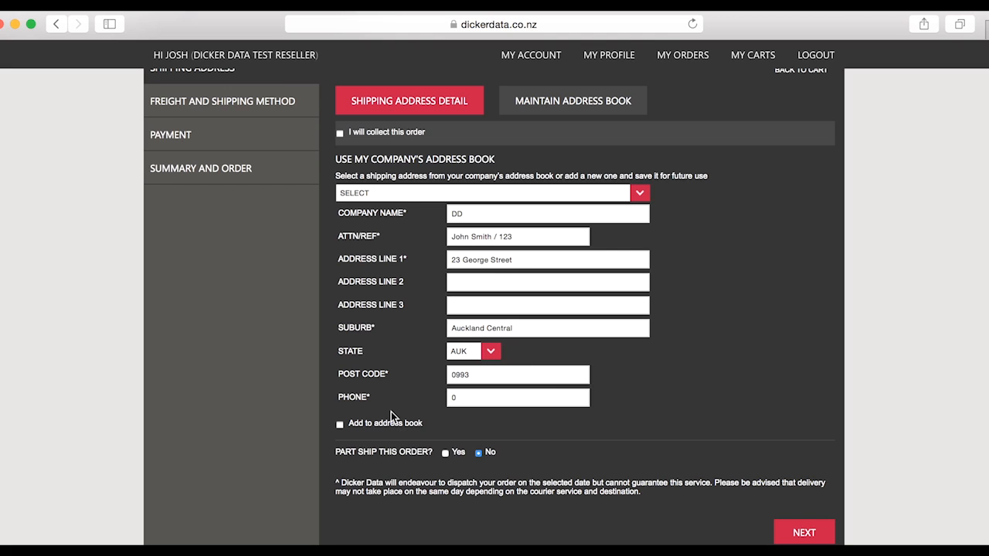
pyautogui.scroll(-1, 473, 469)
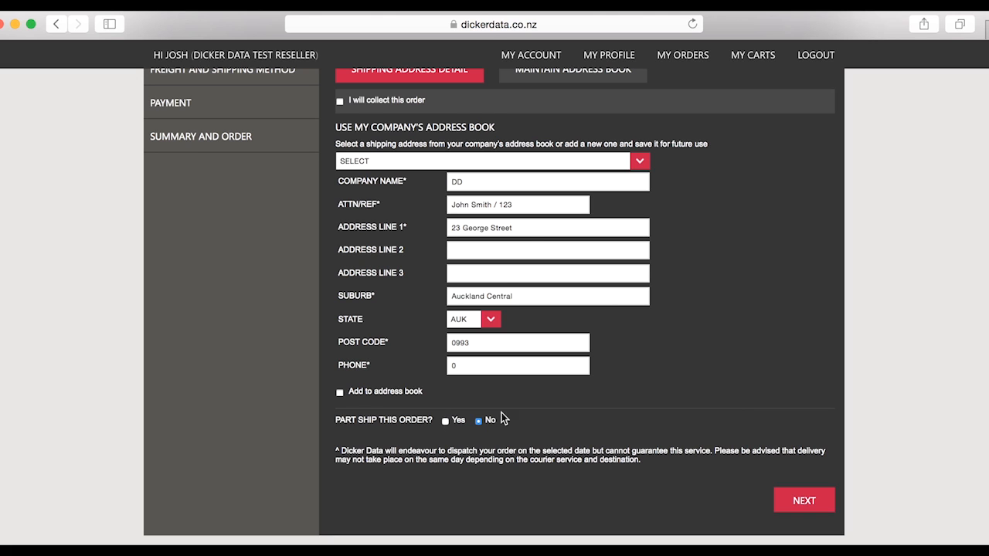
pyautogui.scroll(1, 522, 242)
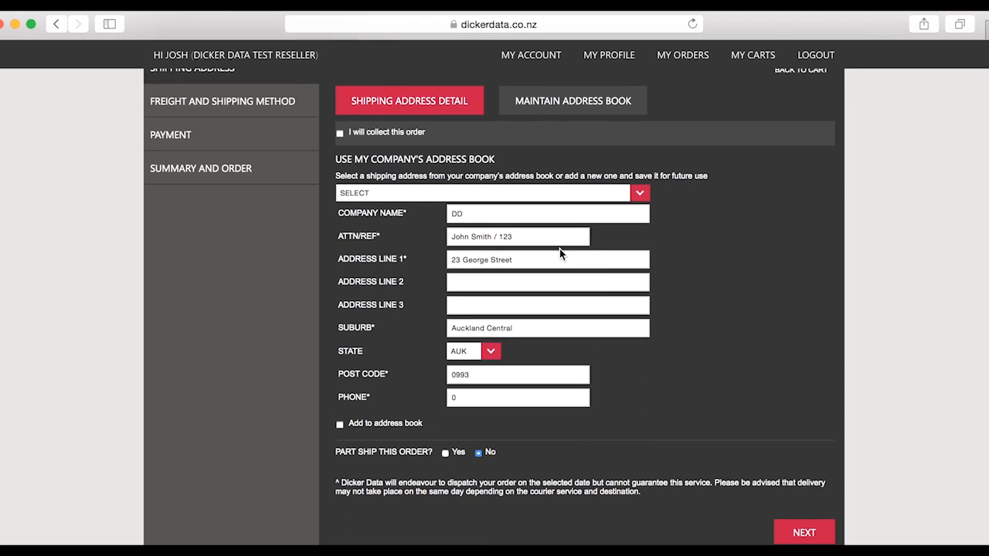
pyautogui.scroll(-2, 561, 254)
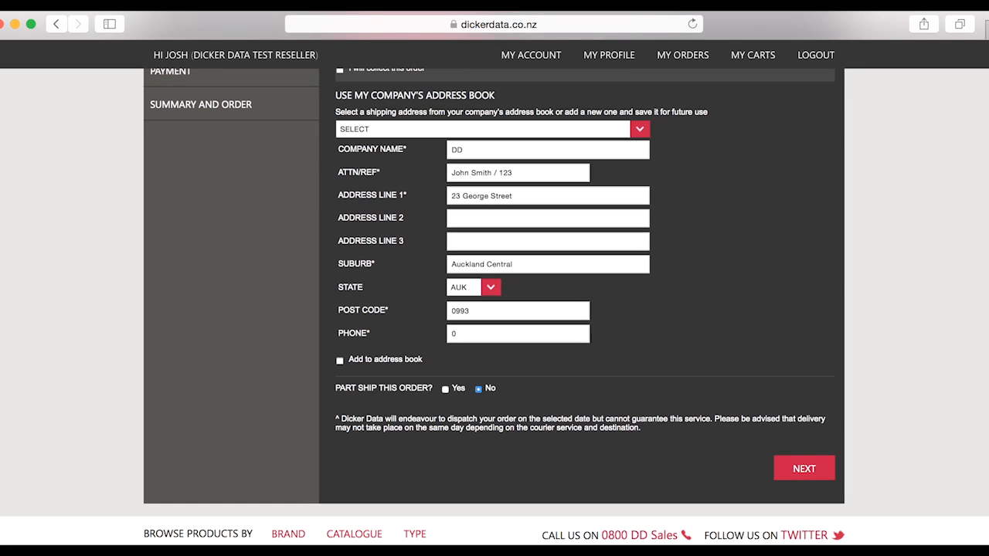
pyautogui.click(805, 468)
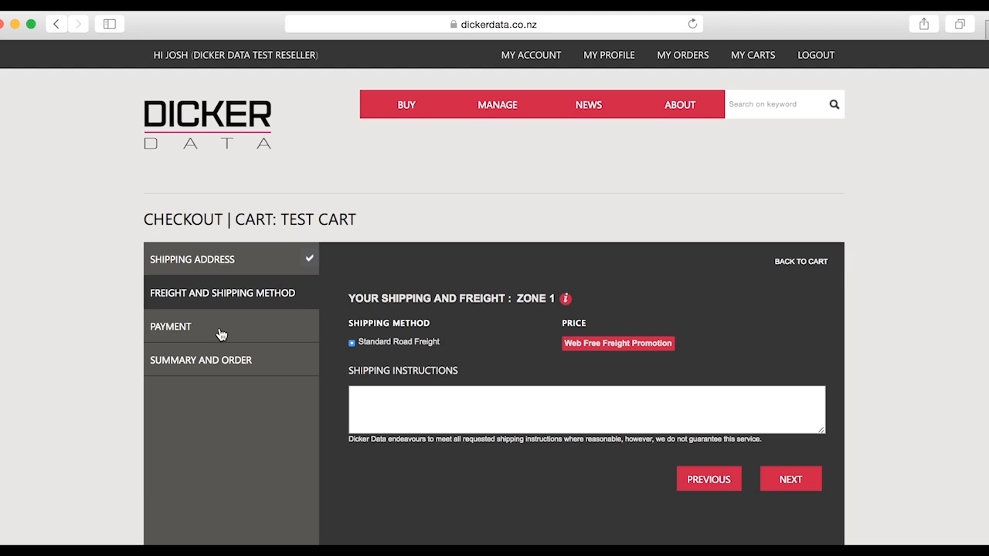
pyautogui.scroll(-1, 448, 363)
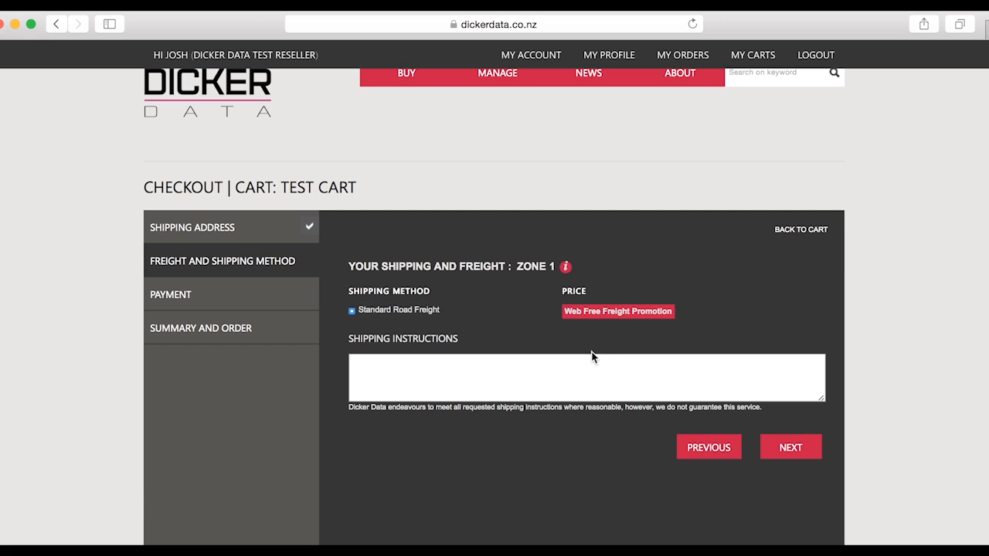
pyautogui.click(795, 447)
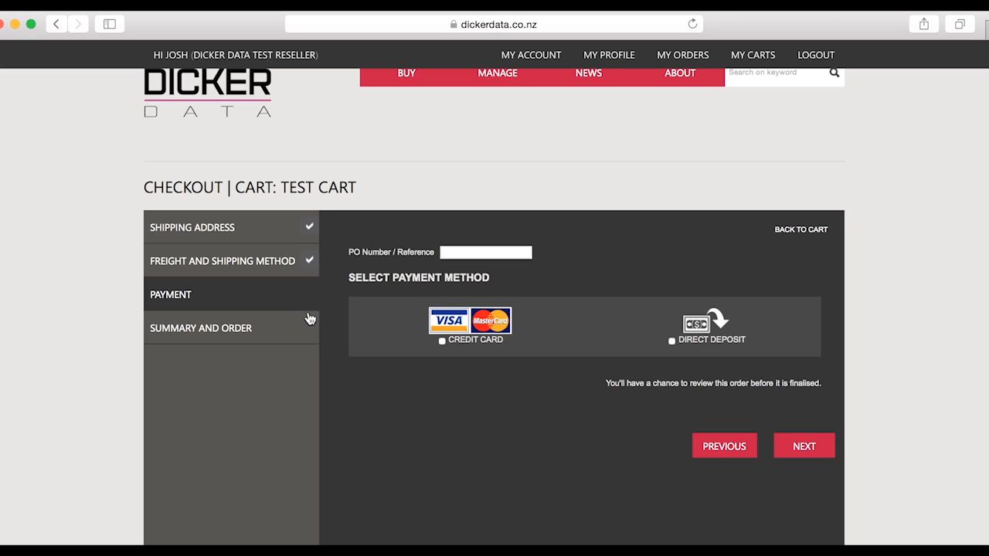
# Preview the credit card payment option and select Direct Deposit as the payment method.
pyautogui.click(456, 252)
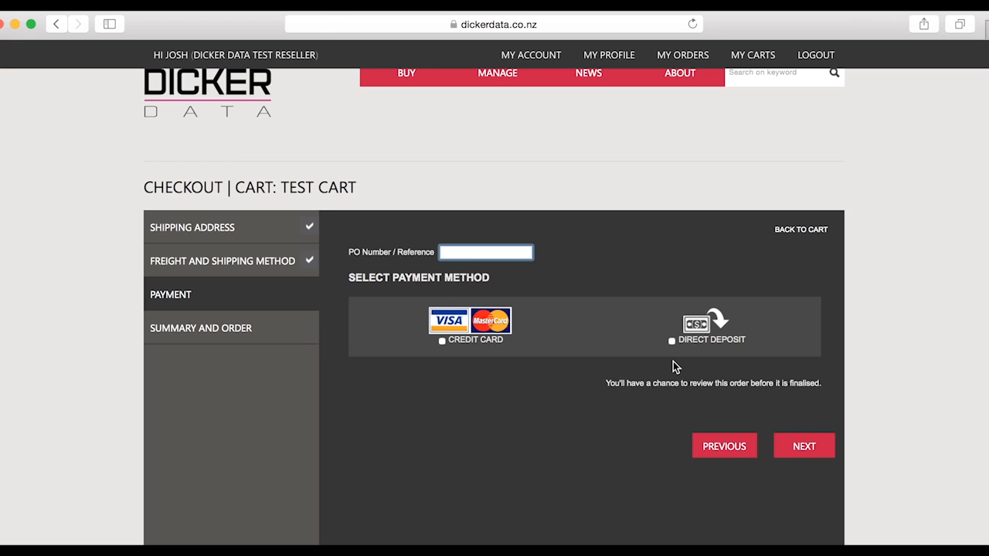
pyautogui.click(443, 346)
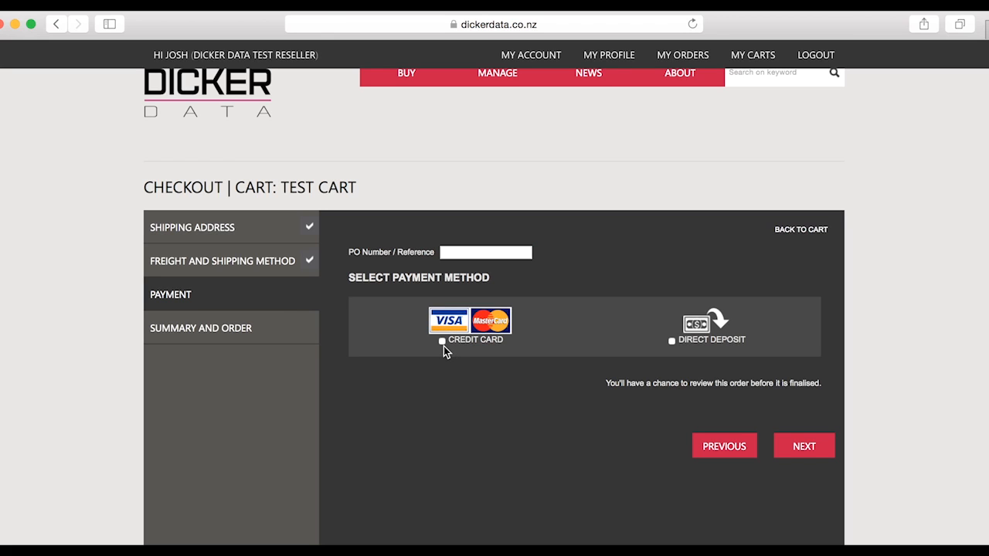
pyautogui.click(444, 340)
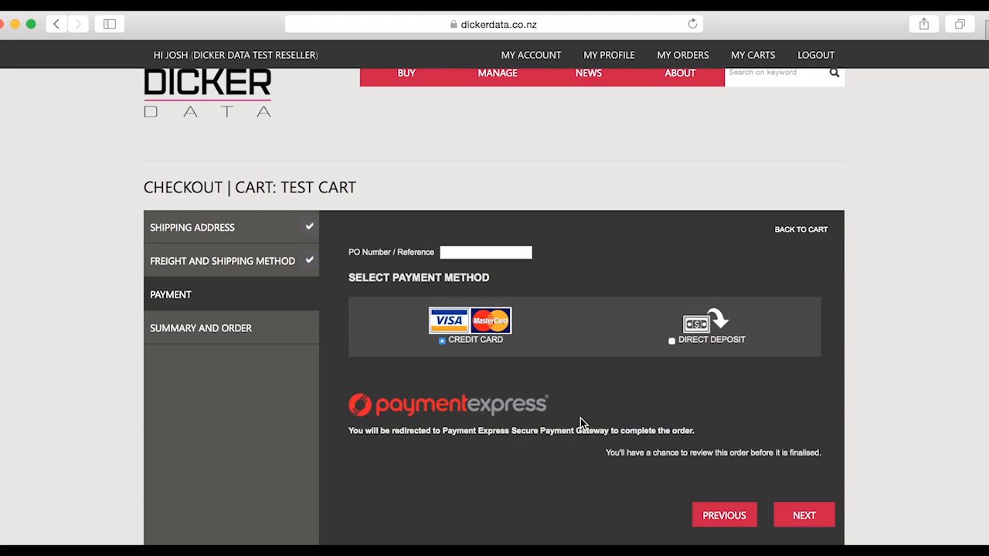
pyautogui.click(671, 341)
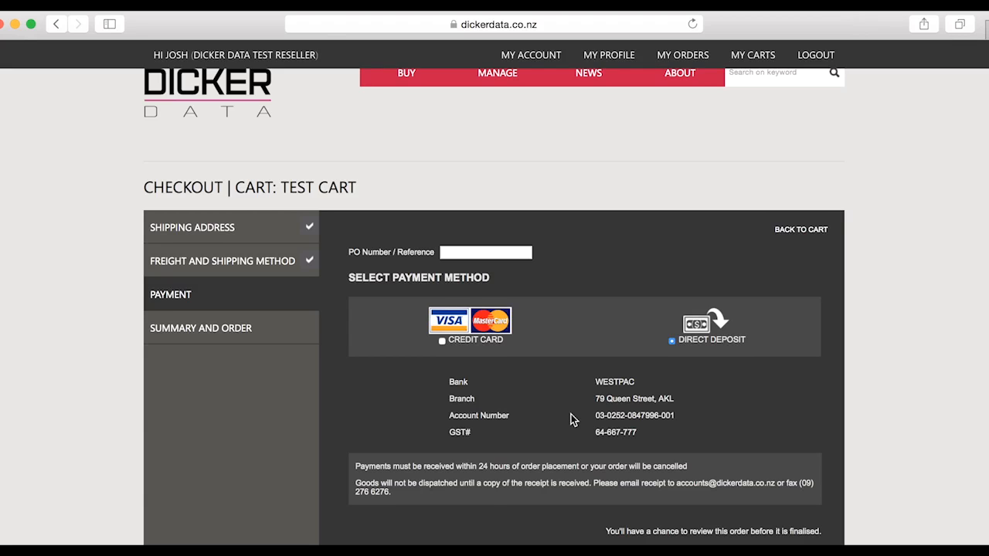
pyautogui.scroll(-3, 571, 414)
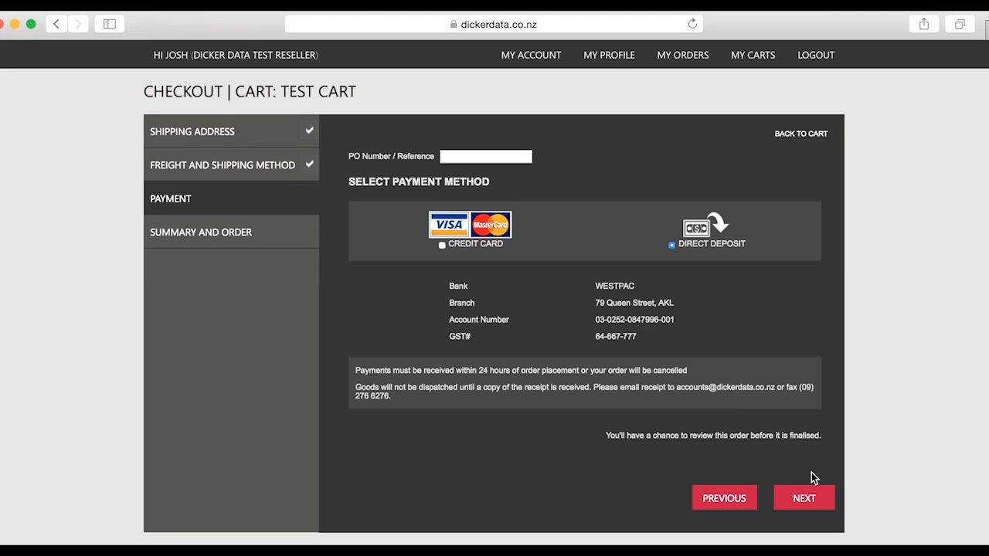
# Set the PO number / reference to TEST and continue to the order summary.
pyautogui.click(483, 157)
pyautogui.write('TEST')
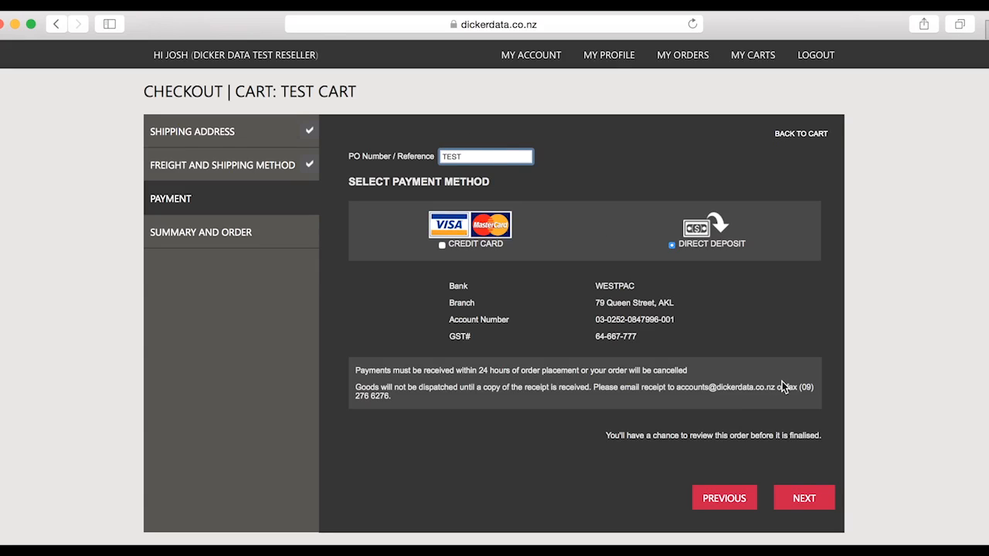
pyautogui.click(791, 503)
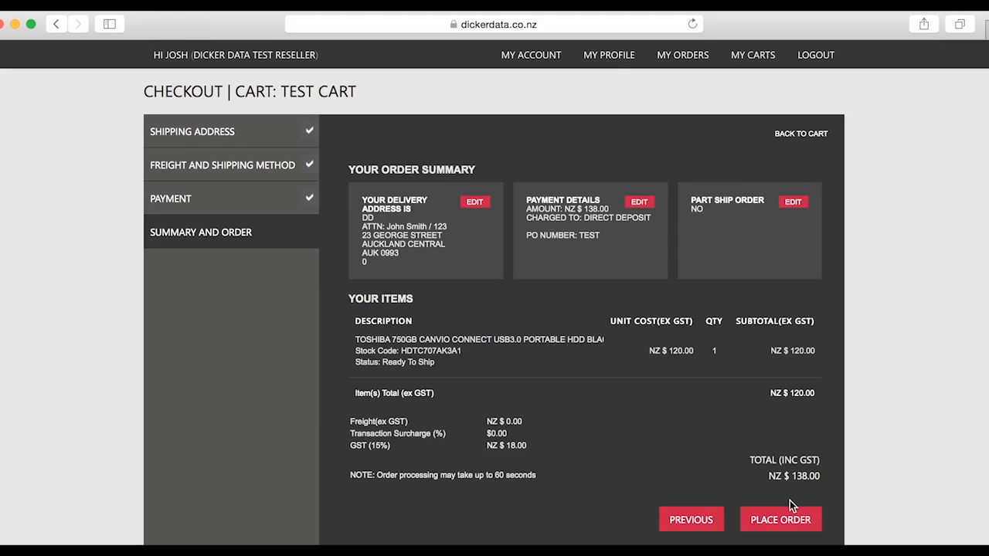
# Place the order from the order summary.
pyautogui.click(830, 358)
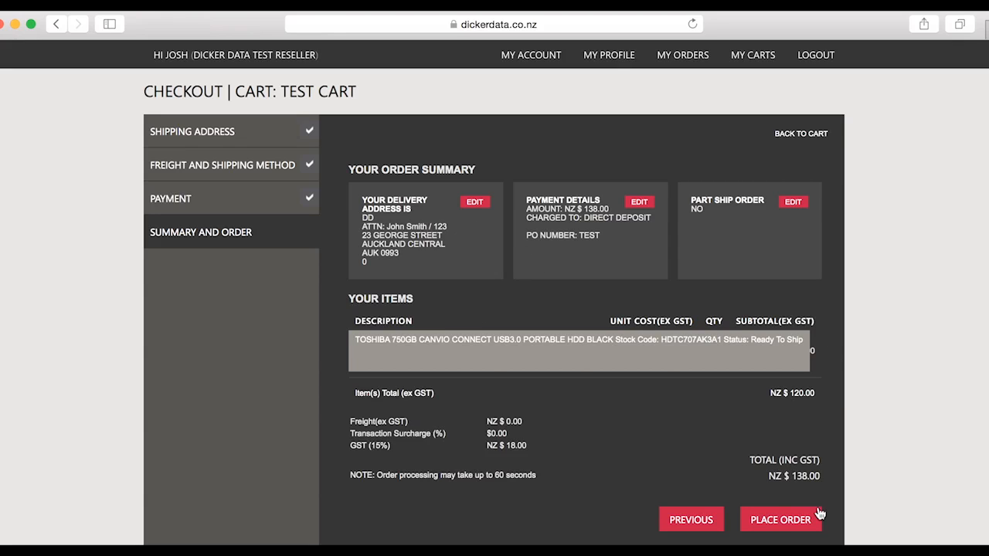
pyautogui.click(780, 522)
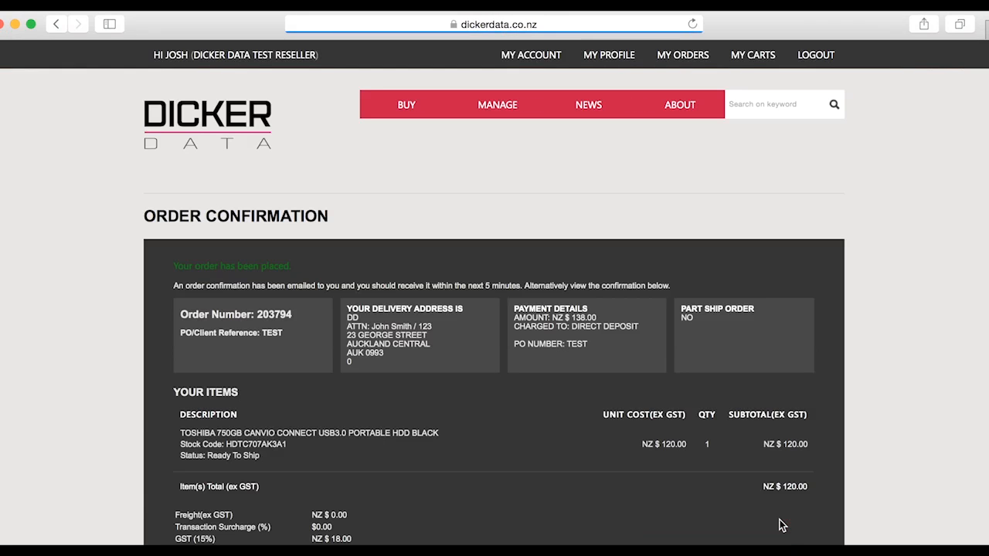
# Review the order confirmation details and go to the list of open orders.
pyautogui.scroll(-3, 367, 309)
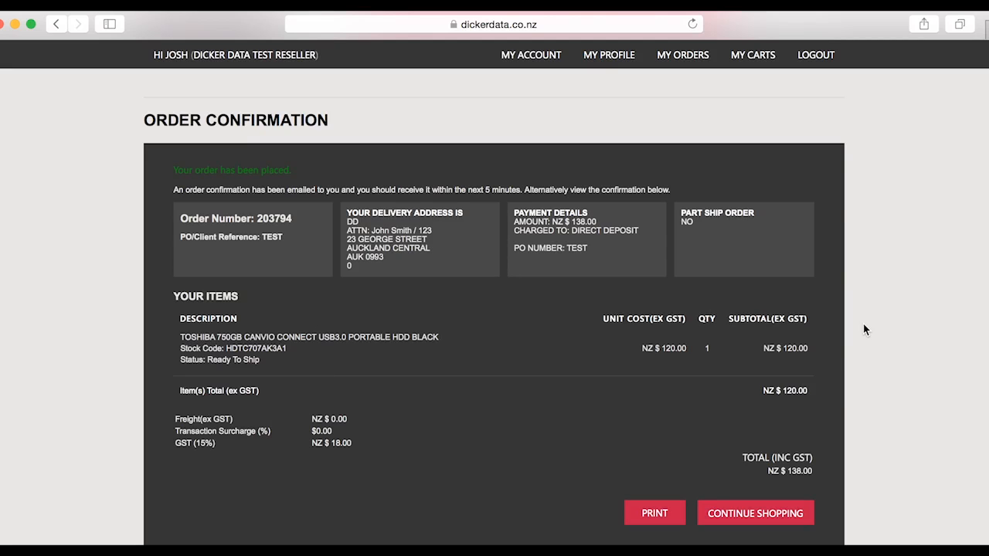
pyautogui.scroll(-1, 769, 397)
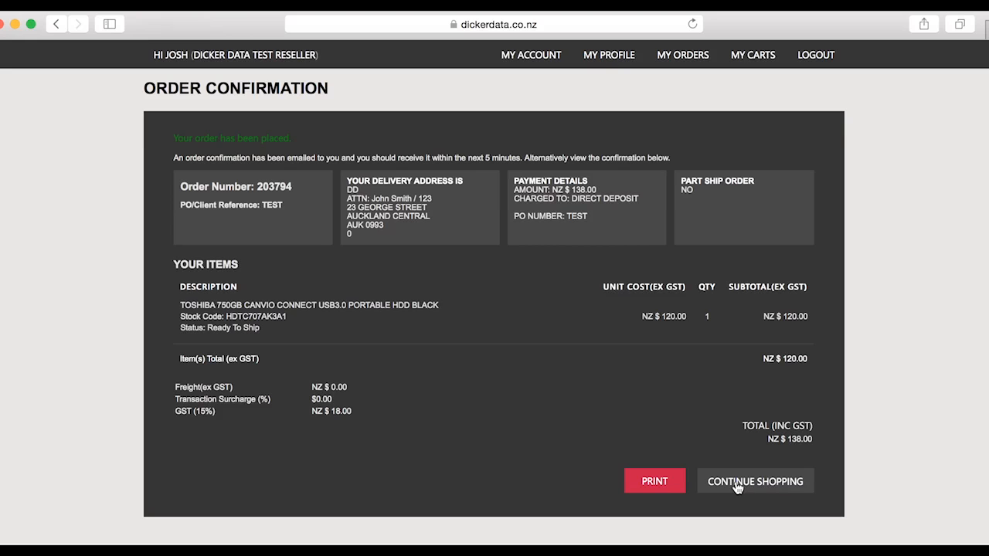
pyautogui.scroll(3, 609, 415)
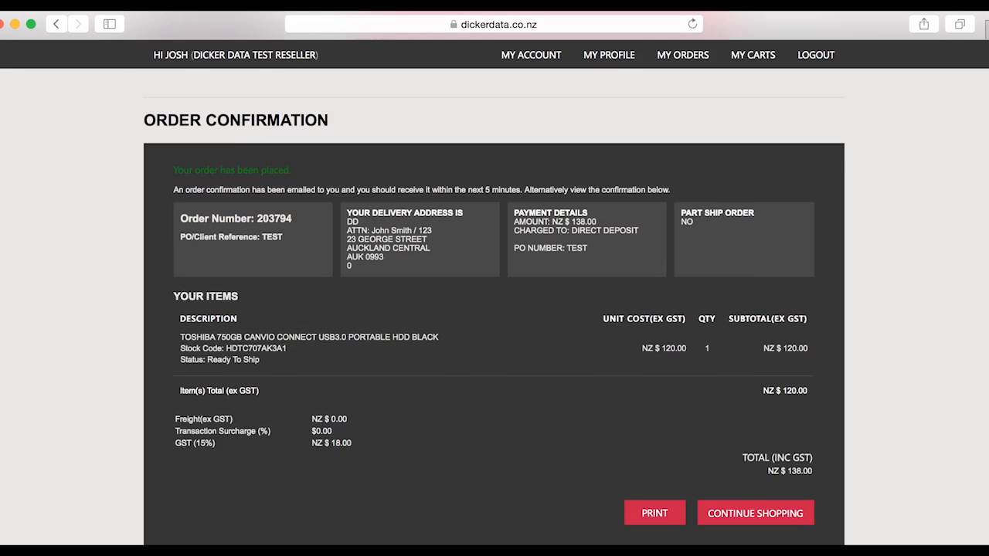
pyautogui.scroll(-3, 494, 306)
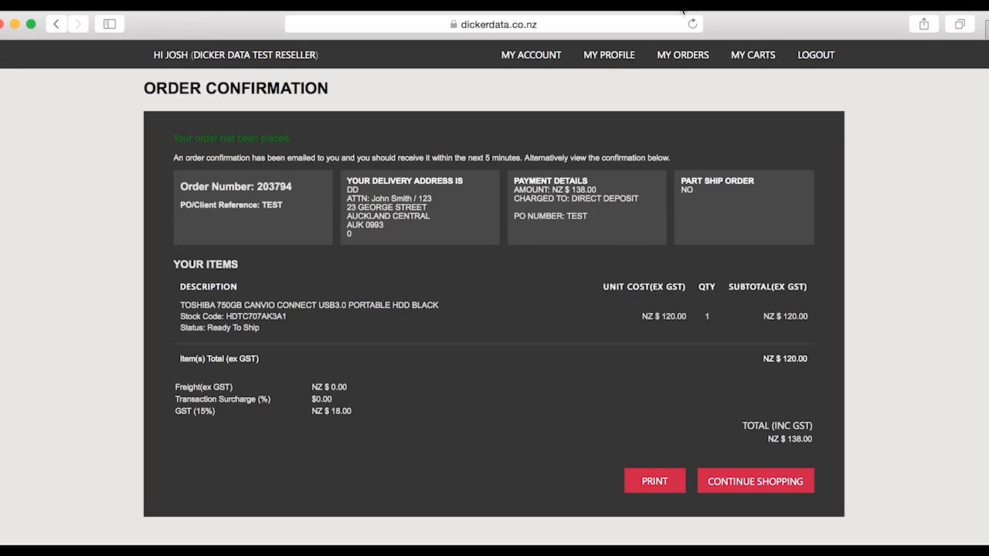
pyautogui.click(684, 68)
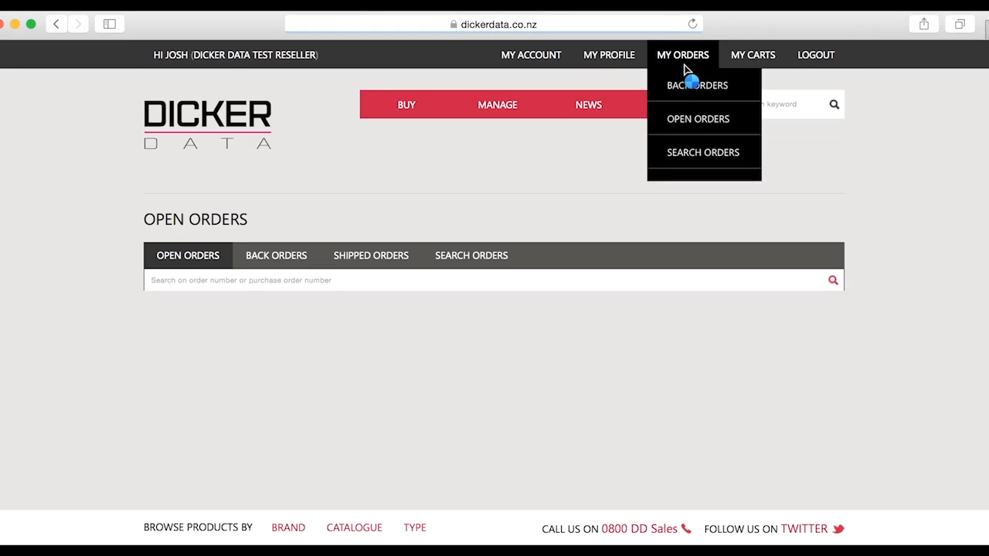